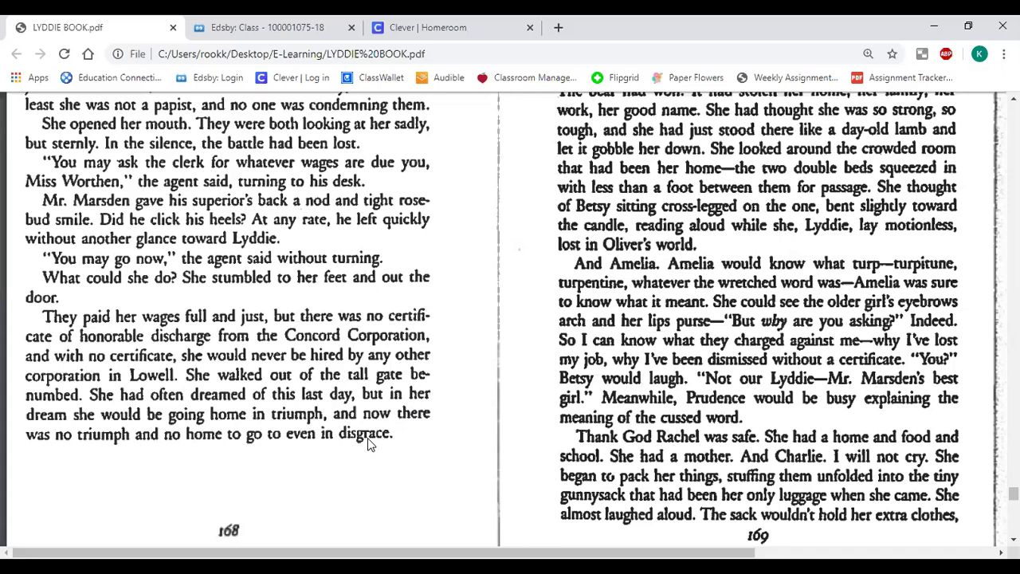
Step: Find the "moral turpitude" passages at the end of Chapter 21, from page 167 to page 168, in the Lyddie book PDF
scroll(437, 351, "up", 1)
scroll(437, 351, "up", 10)
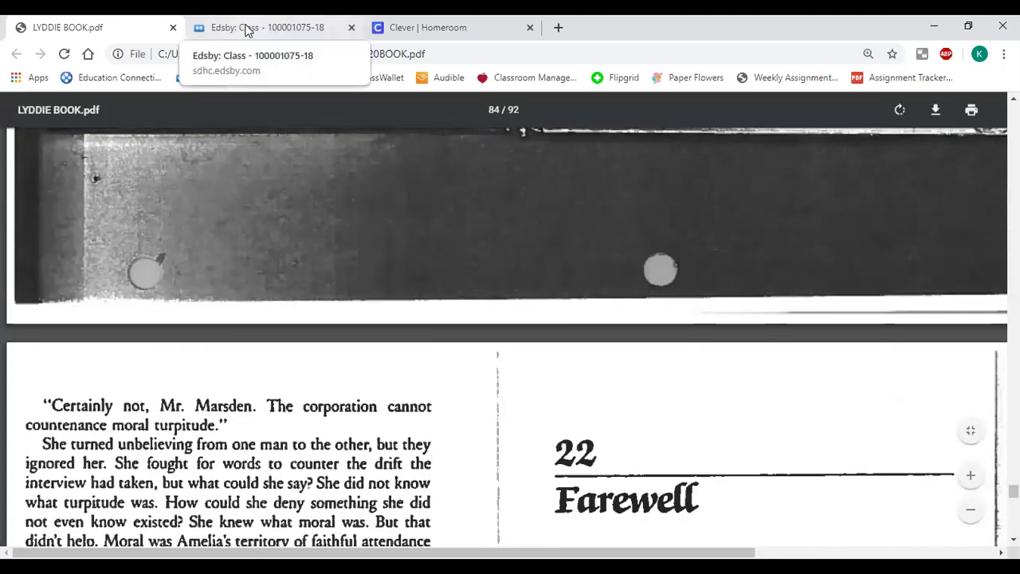
left_click(247, 31)
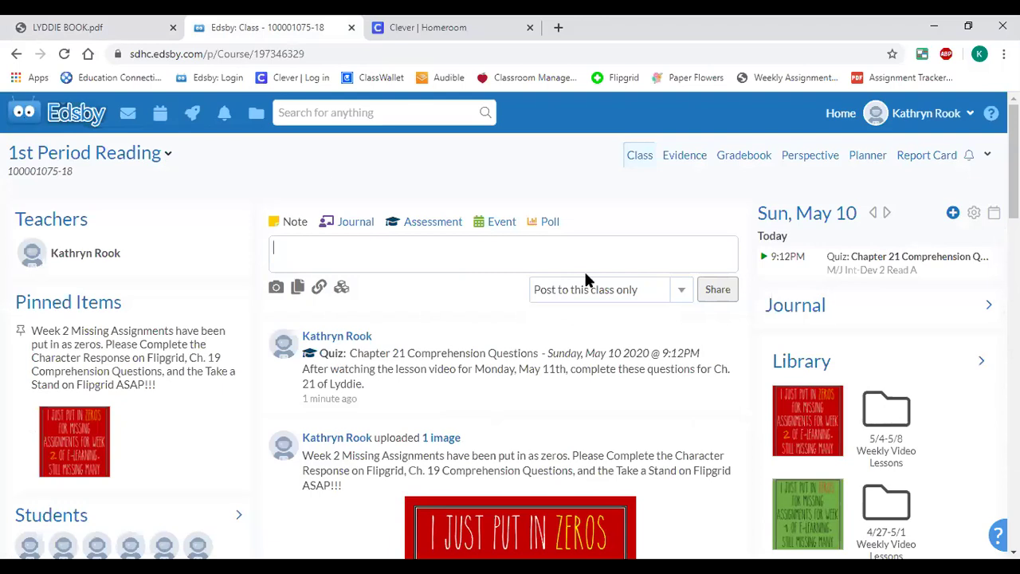
left_click(101, 28)
scroll(244, 416, "up", 4)
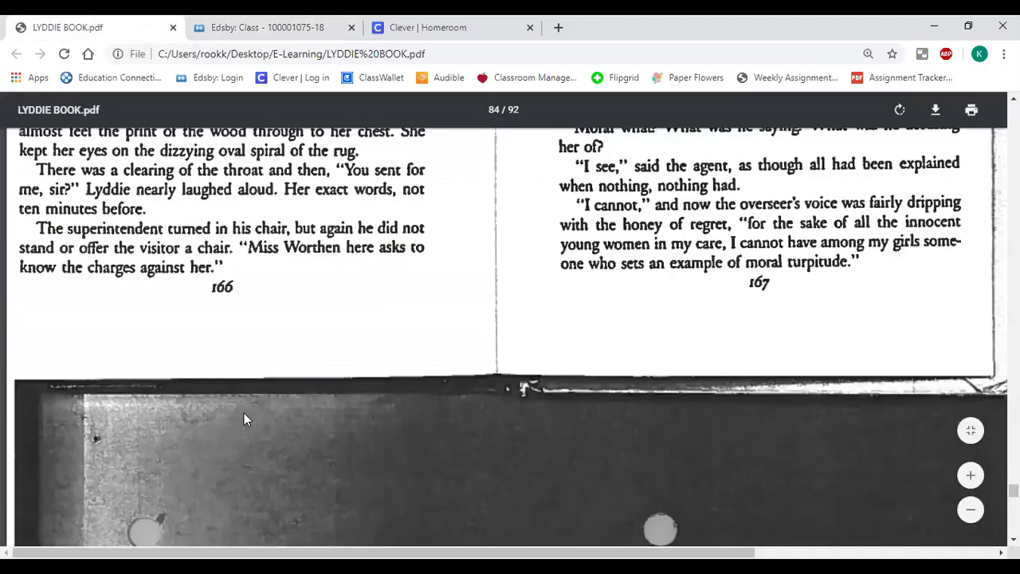
scroll(244, 413, "up", 1)
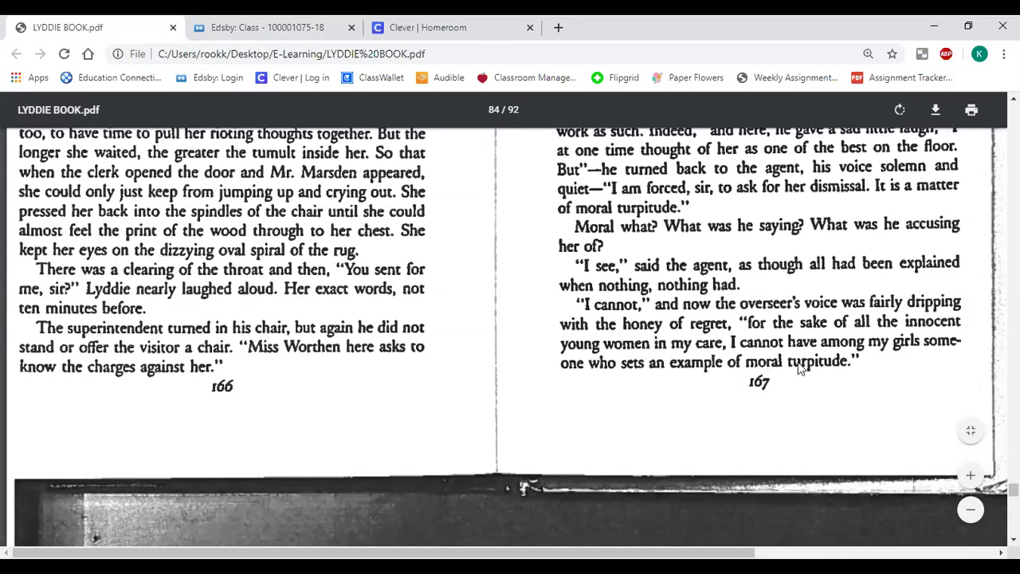
scroll(747, 382, "down", 1)
scroll(747, 382, "down", 5)
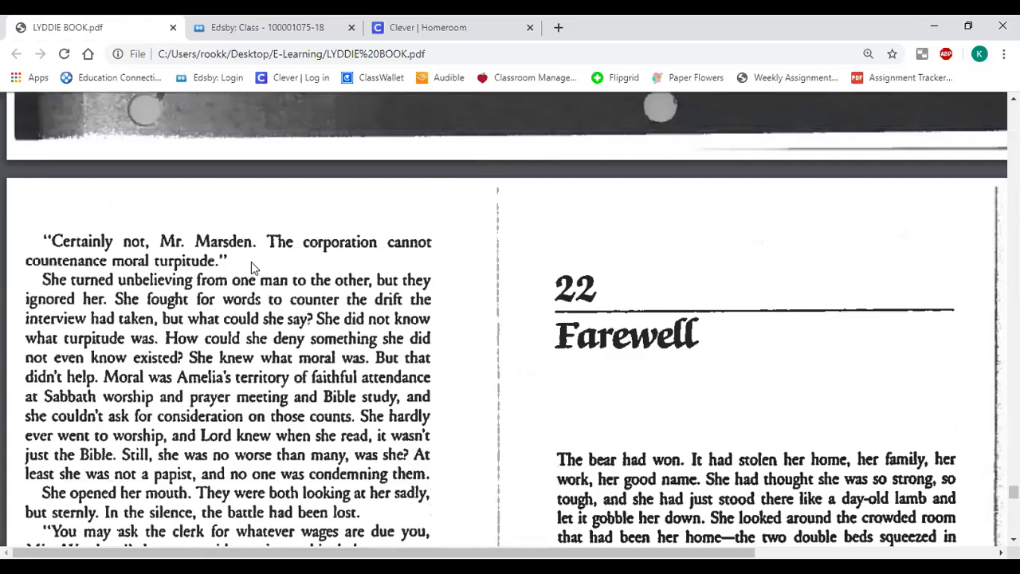
Step: Switch to Edsby and examine the settings of the Chapter 21 Comprehension Questions quiz posted in 1st Period Reading
left_click(247, 22)
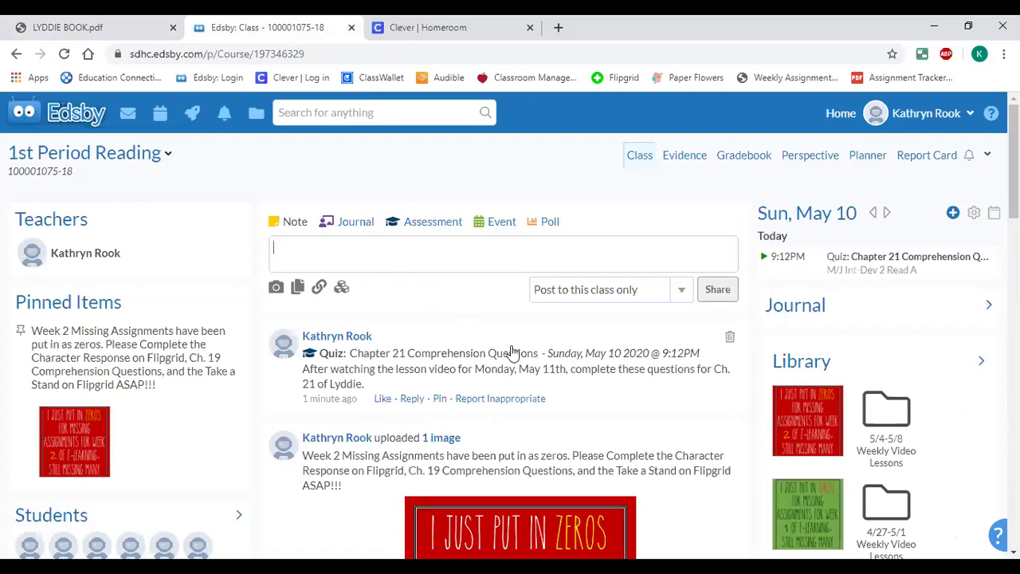
left_click(449, 353)
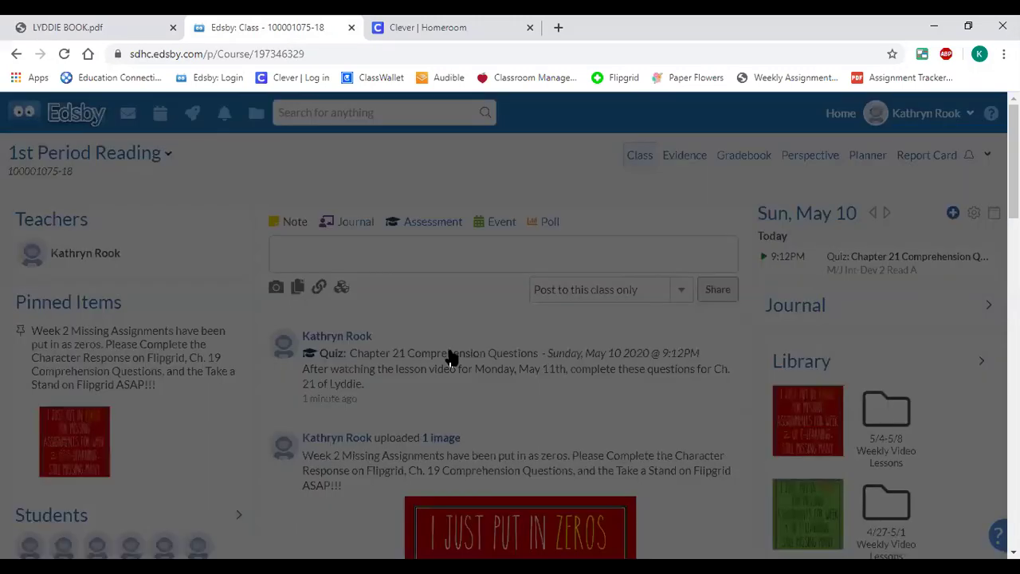
scroll(586, 381, "down", 3)
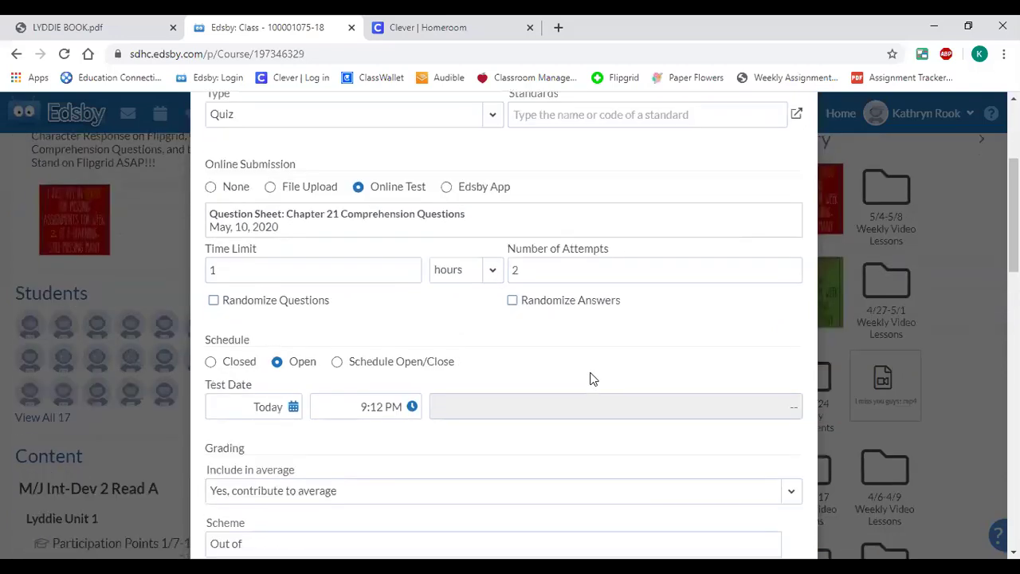
scroll(590, 379, "up", 3)
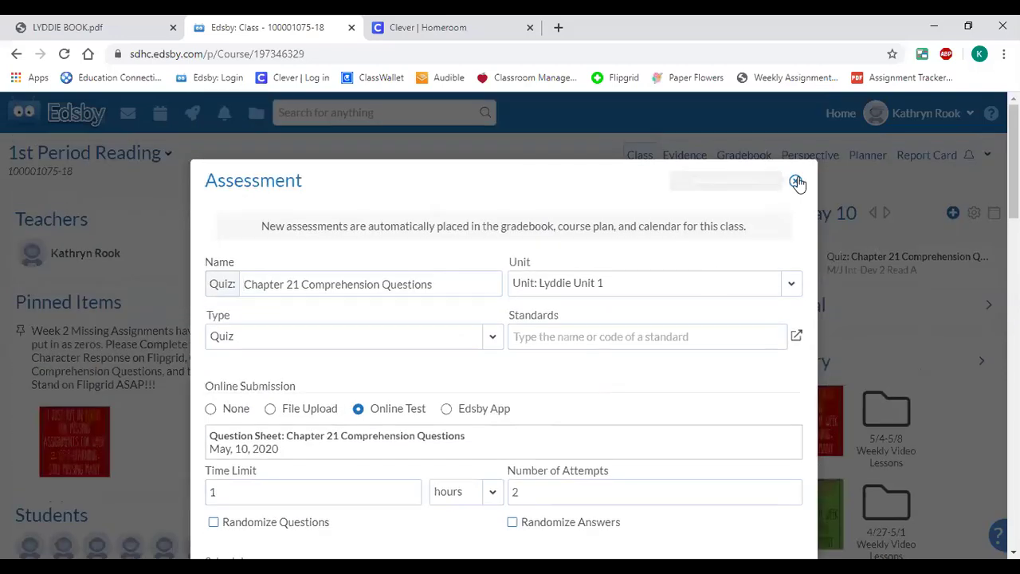
left_click(796, 179)
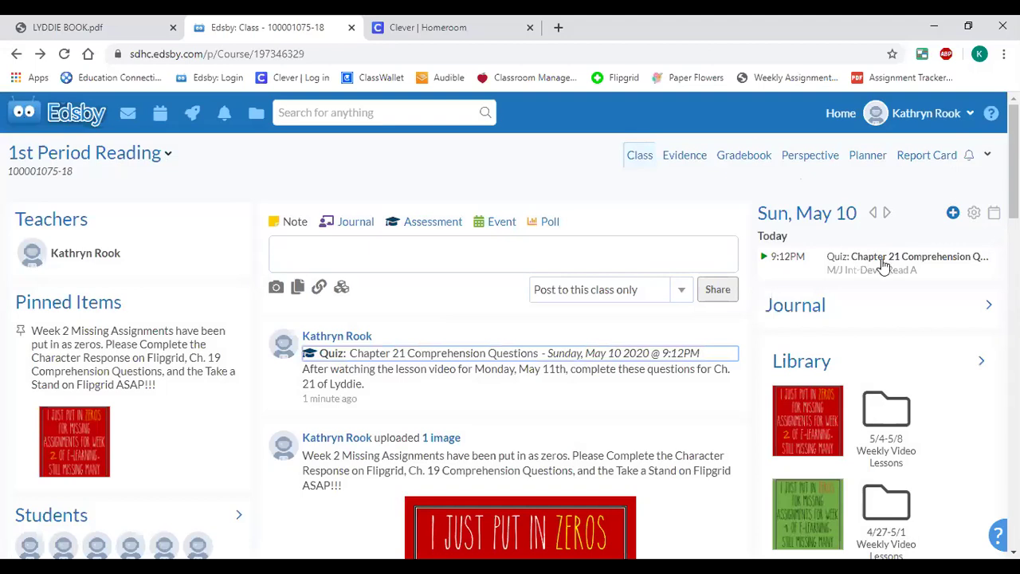
Step: Open the Chapter 21 Comprehension Questions test from the personal folder and preview it as a student
left_click(257, 116)
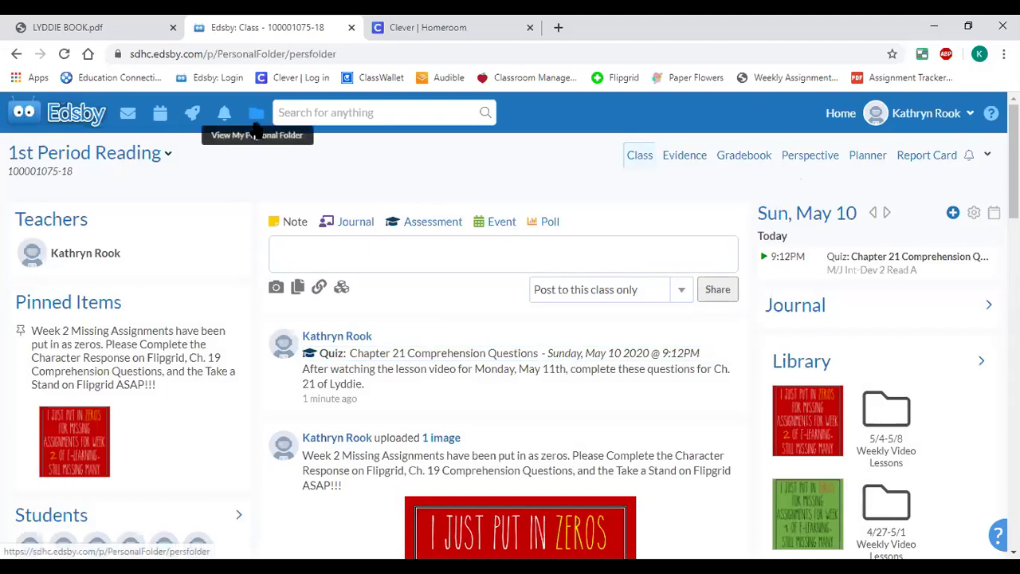
left_click(610, 275)
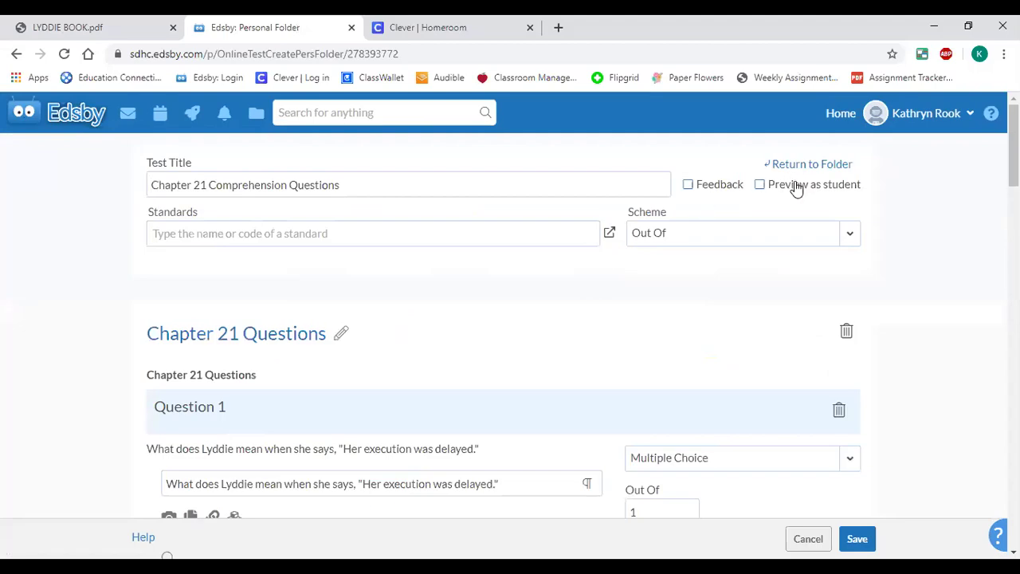
left_click(793, 186)
scroll(936, 271, "down", 2)
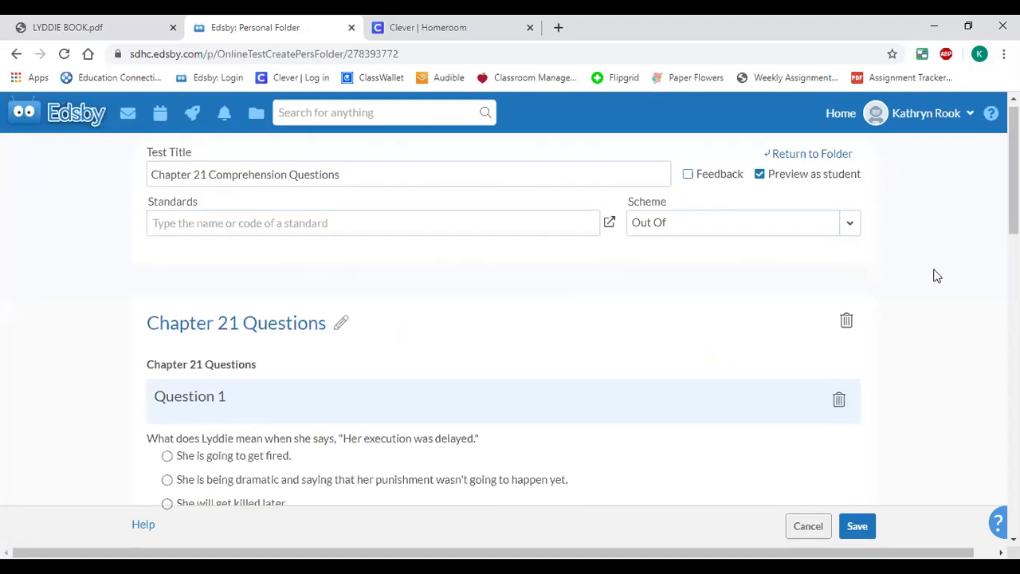
Step: Read through Question 1 on the delayed execution and Question 2 on where Lyddie was called, highlighting each question's text
scroll(937, 276, "down", 1)
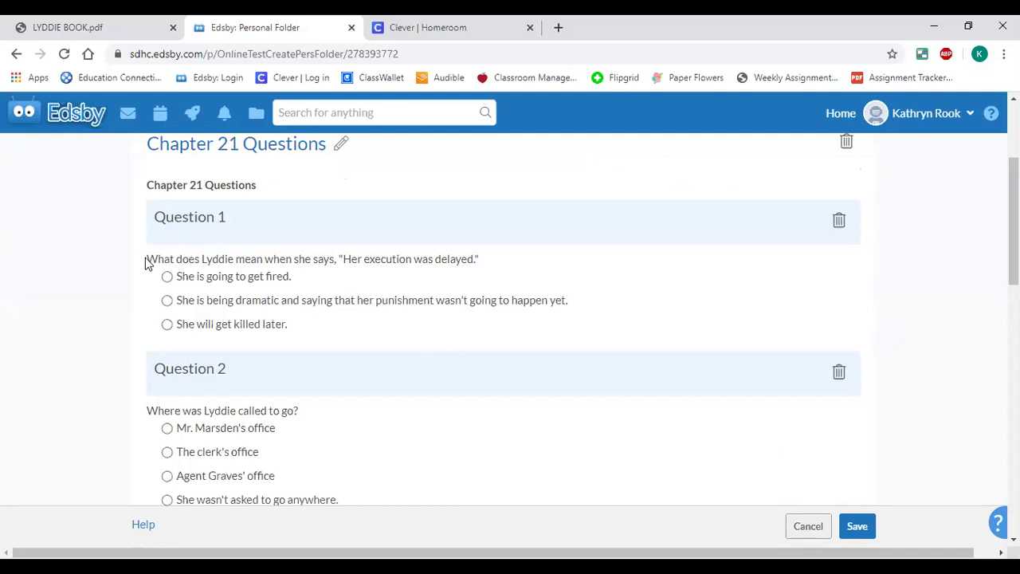
left_click_drag(146, 263, 464, 258)
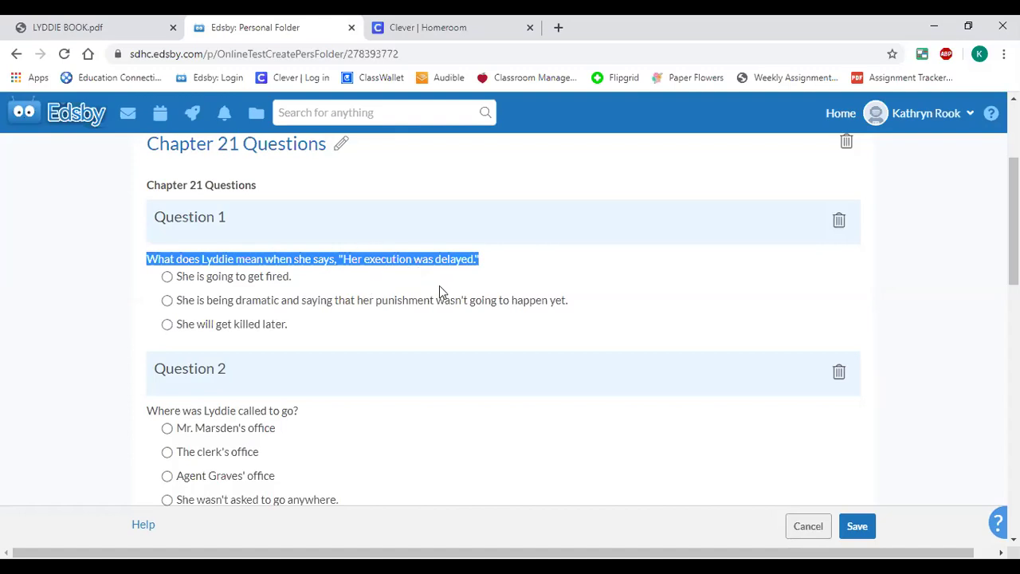
left_click(413, 380)
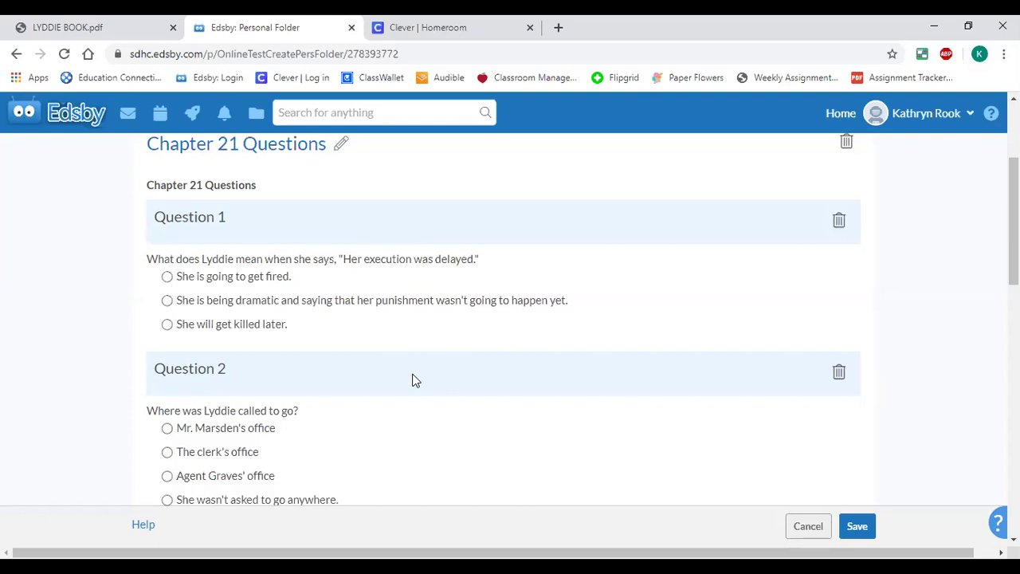
scroll(413, 380, "down", 2)
left_click_drag(150, 277, 316, 278)
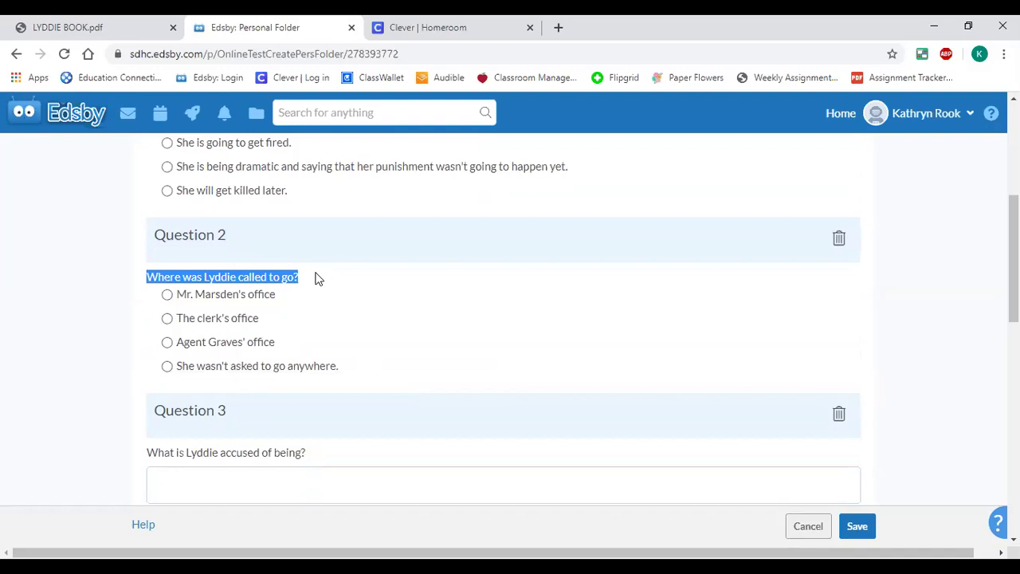
left_click(405, 284)
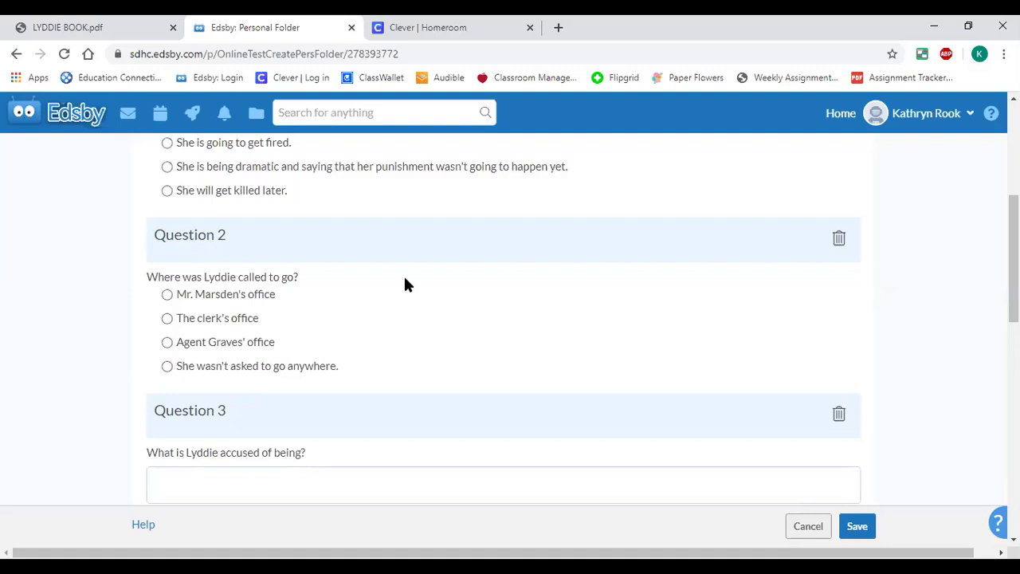
Step: Highlight Question 3 on what Lyddie is accused of being and fill in the sample answer "one word"
scroll(405, 285, "down", 3)
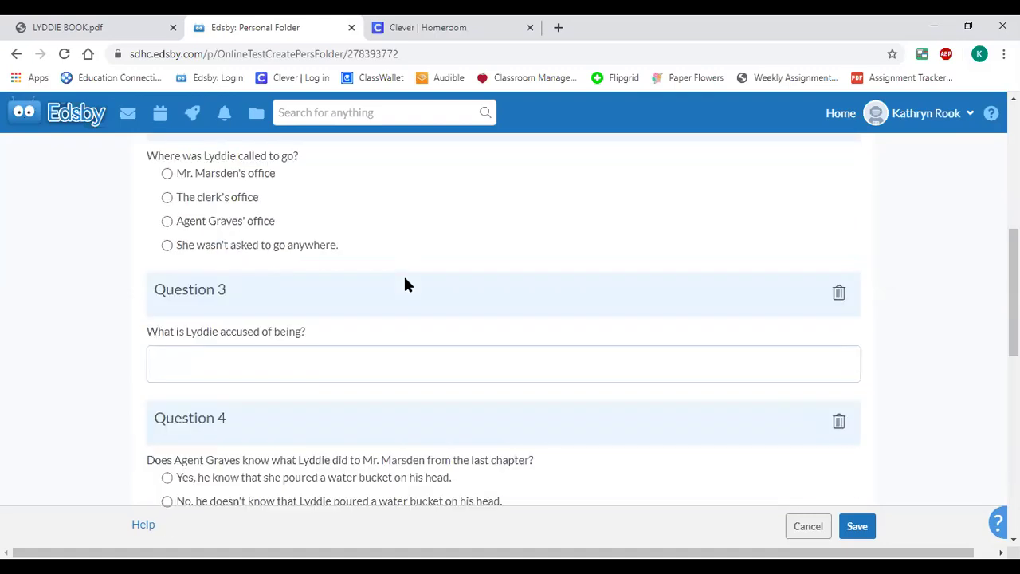
left_click_drag(148, 331, 378, 351)
left_click(349, 363)
type("one word")
scroll(348, 366, "down", 2)
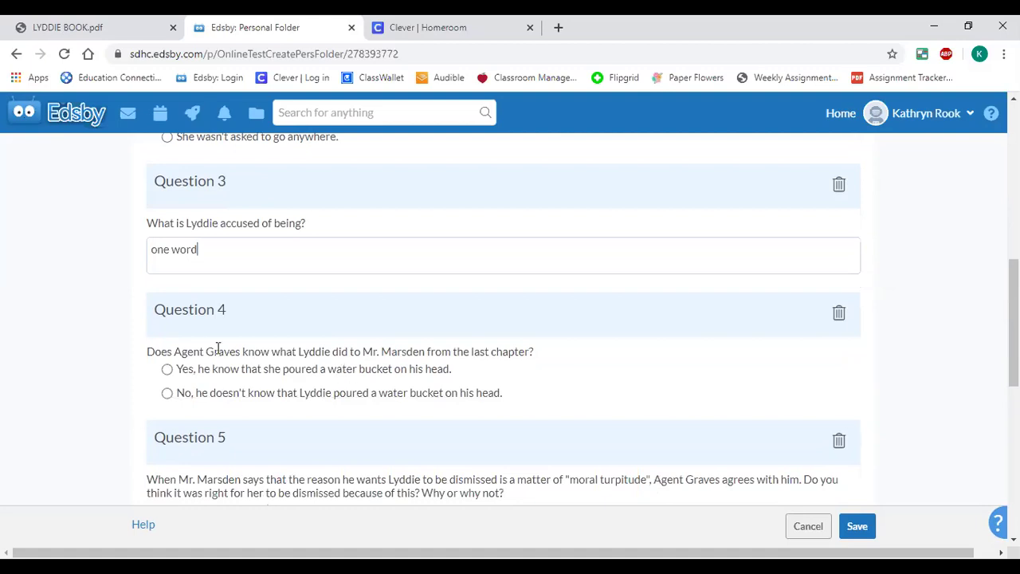
Step: Read Question 4 on what Agent Graves knows, and enter "yes or no because" as the sample answer to Question 5
left_click_drag(150, 353, 580, 354)
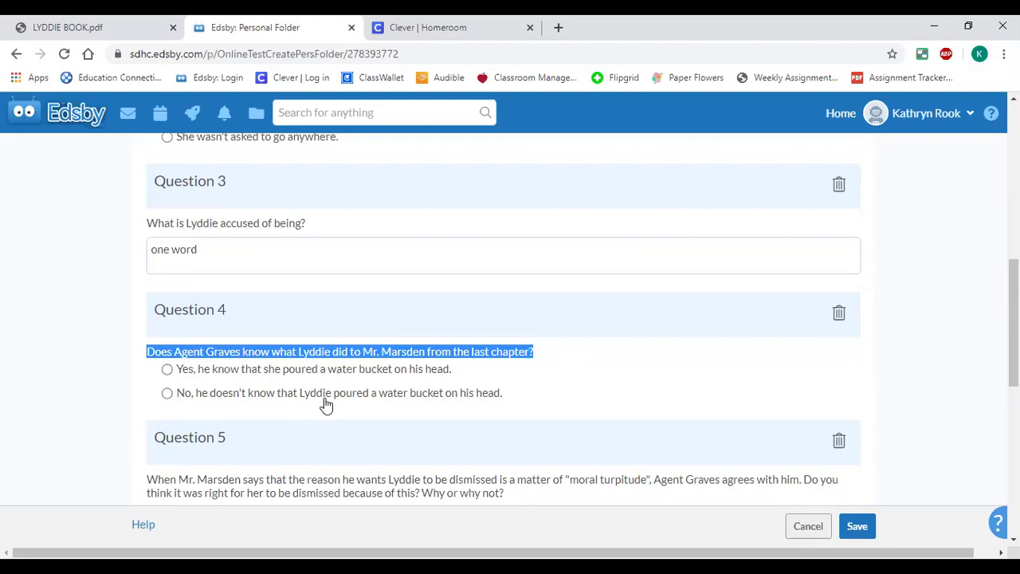
left_click(605, 396)
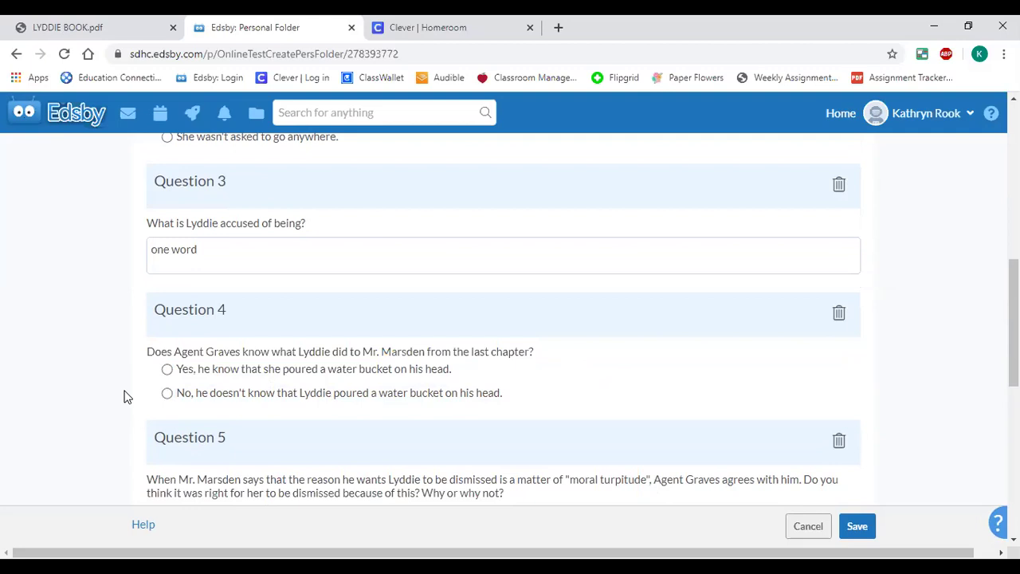
scroll(126, 397, "down", 3)
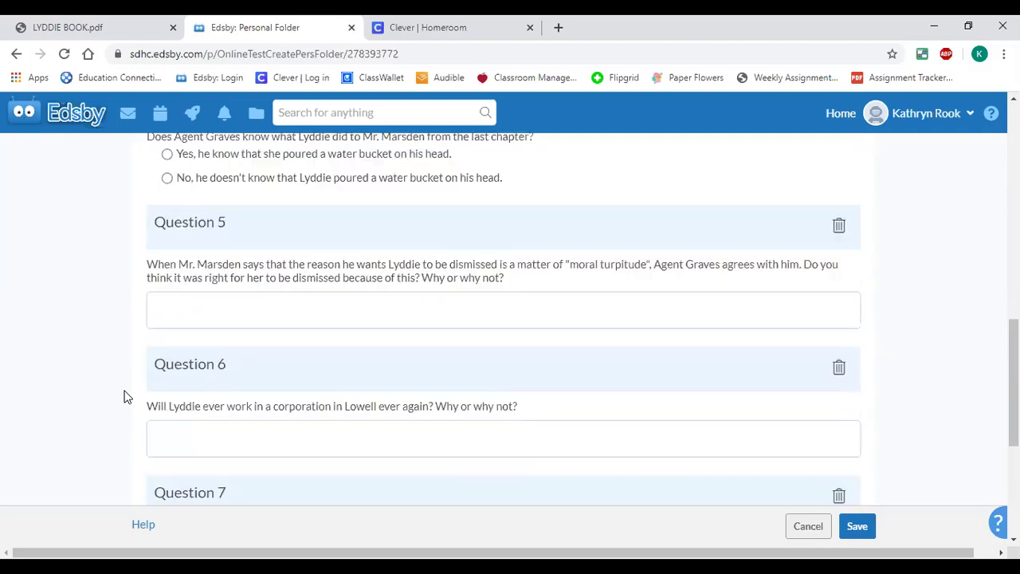
left_click_drag(147, 263, 532, 287)
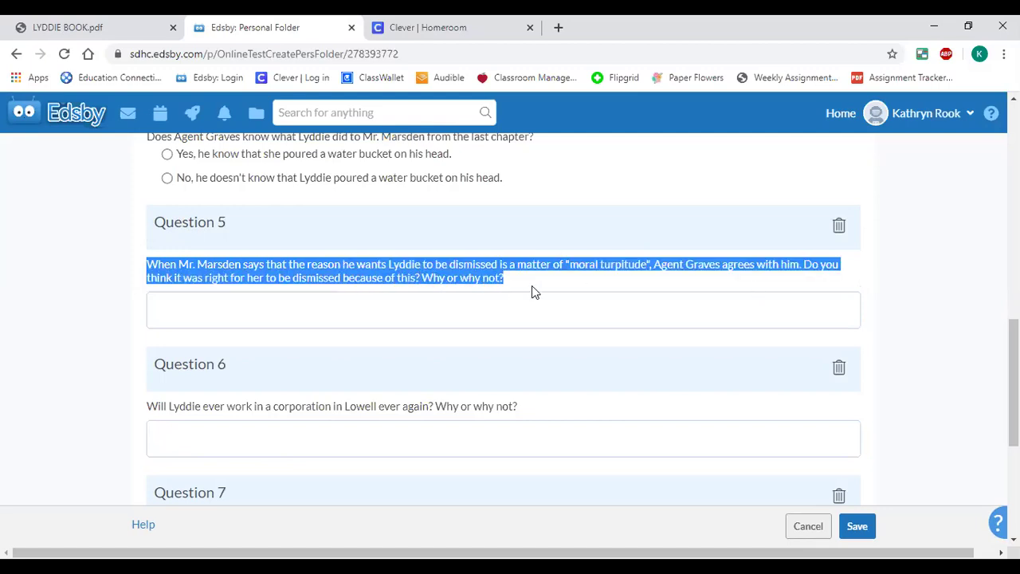
left_click(430, 301)
type("y")
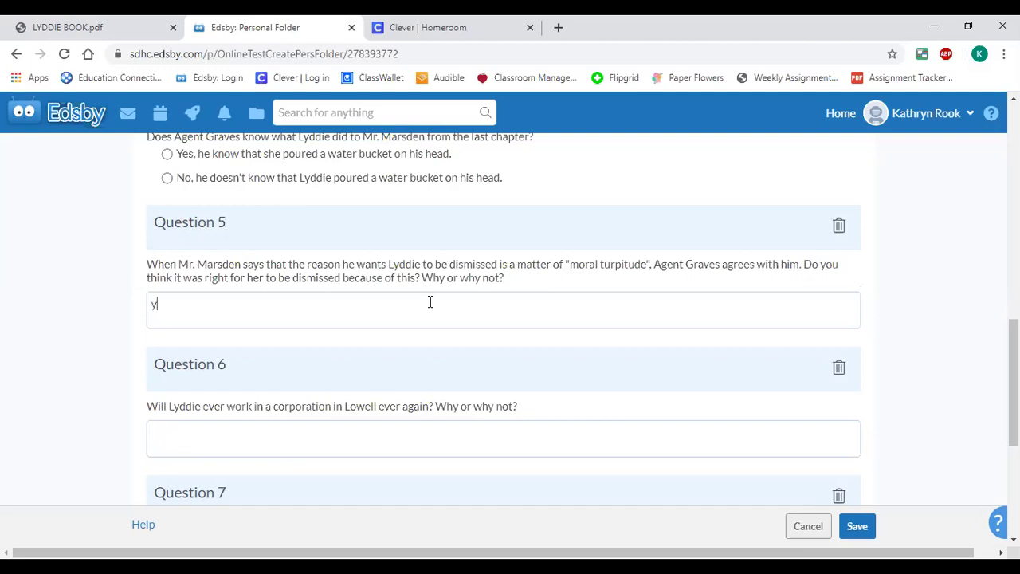
type("es or no because")
Step: Highlight Question 6 on Lyddie working in Lowell again and enter the sample answer "yes or no because"
left_click_drag(146, 407, 568, 413)
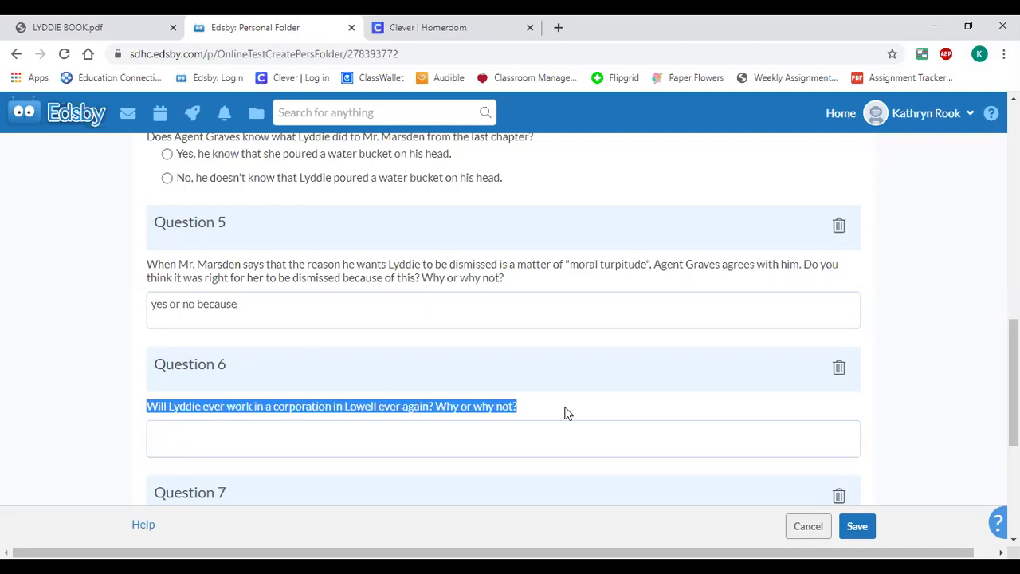
left_click(487, 445)
type("yes or")
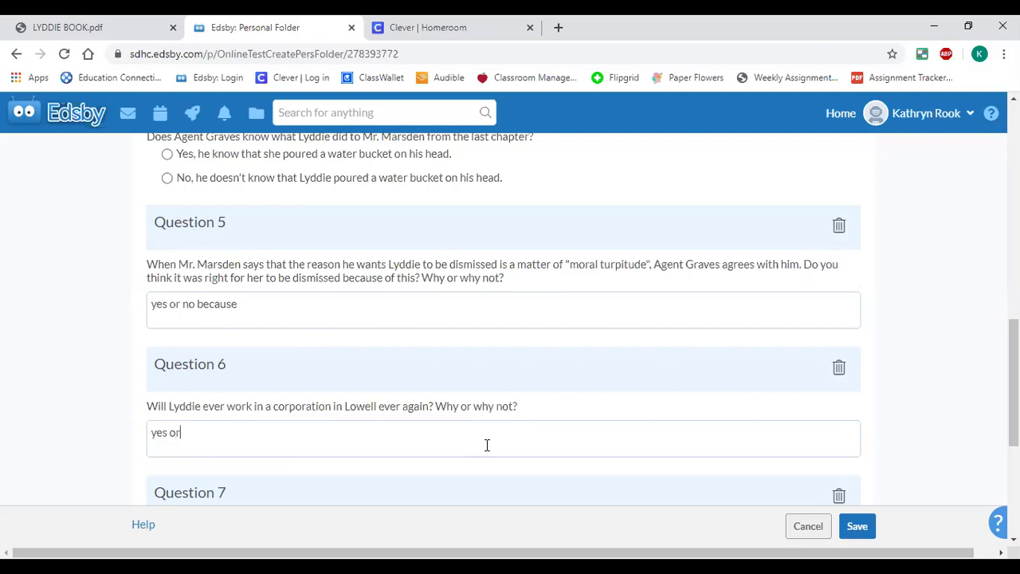
type(" no because")
Step: Read Question 7 on the meaning of "benumbed", highlighting the question and the word in its quotation
scroll(488, 445, "down", 2)
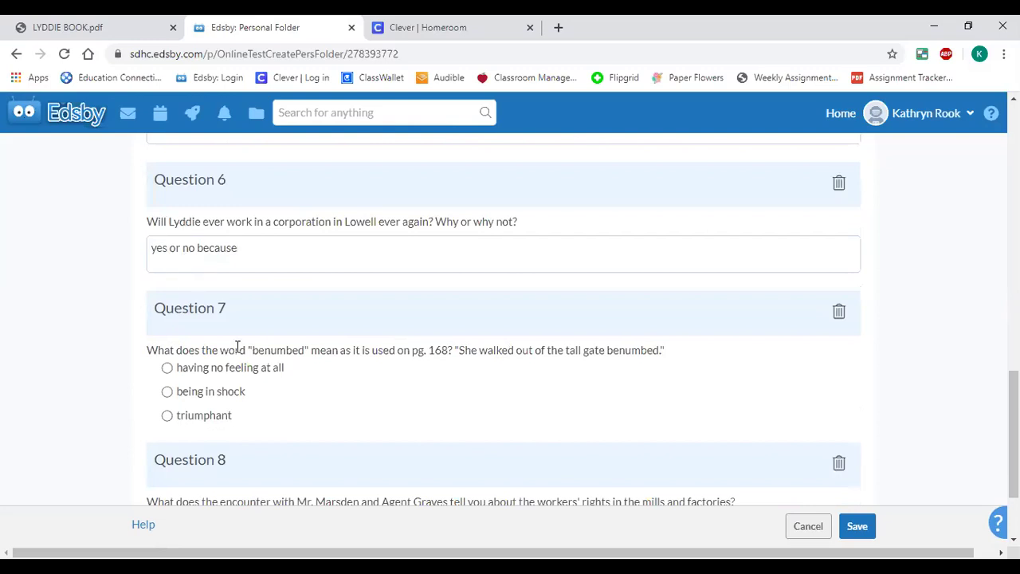
left_click_drag(149, 347, 463, 350)
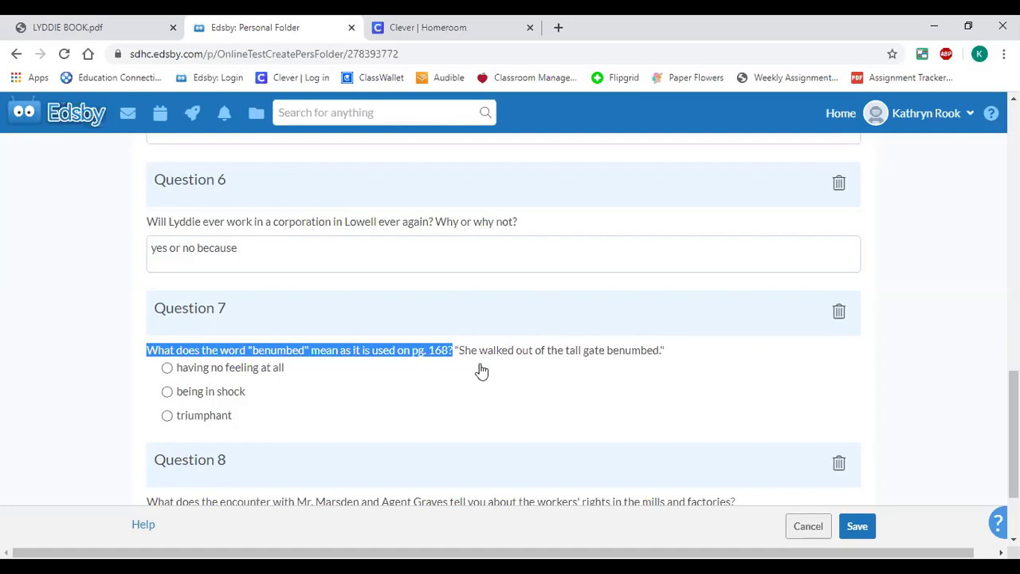
left_click(603, 352)
left_click_drag(620, 352, 719, 353)
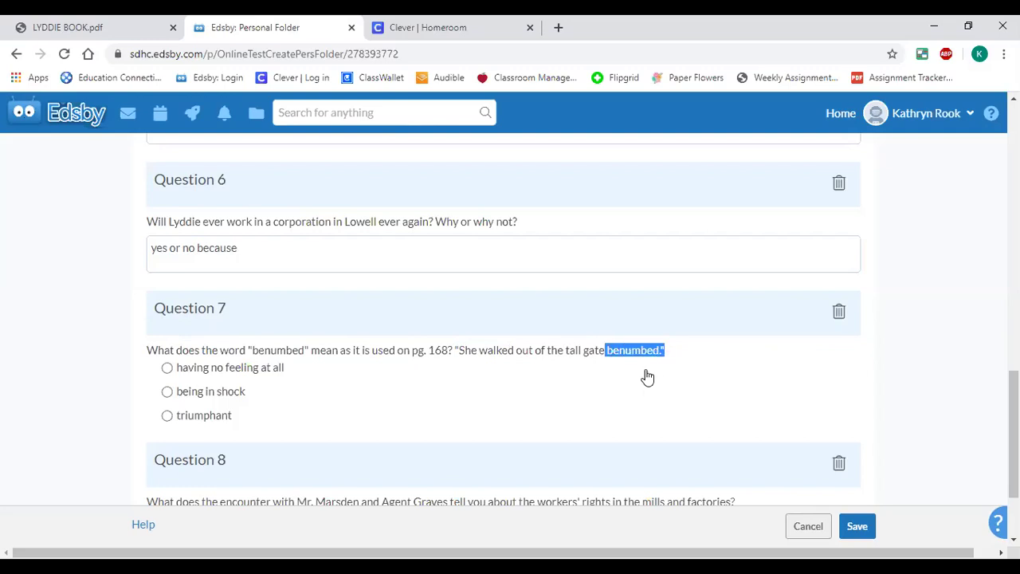
left_click(514, 385)
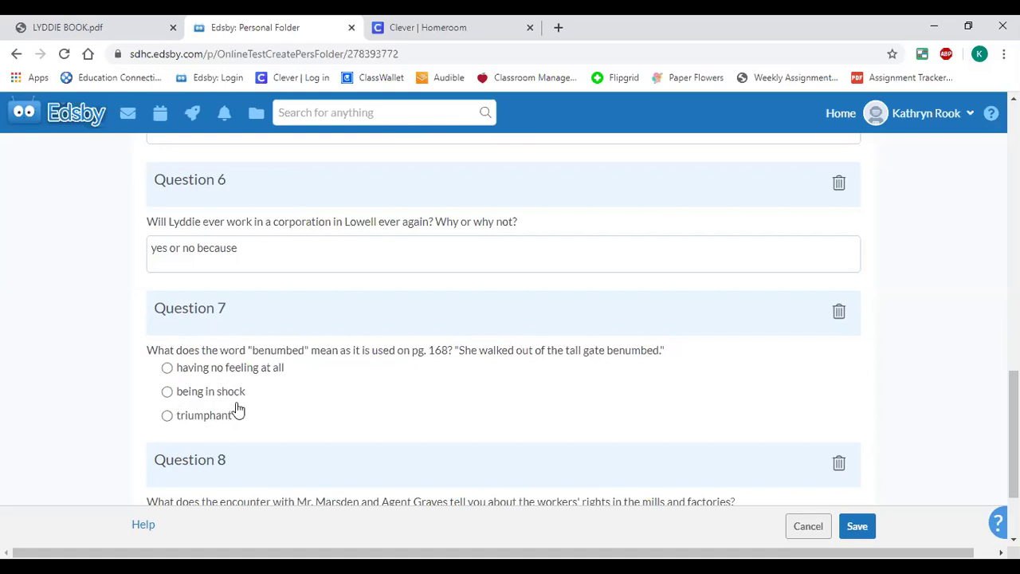
Step: Highlight Question 8 on the workers' rights and enter the answer starter "This tells me that the workers..."
scroll(328, 393, "down", 3)
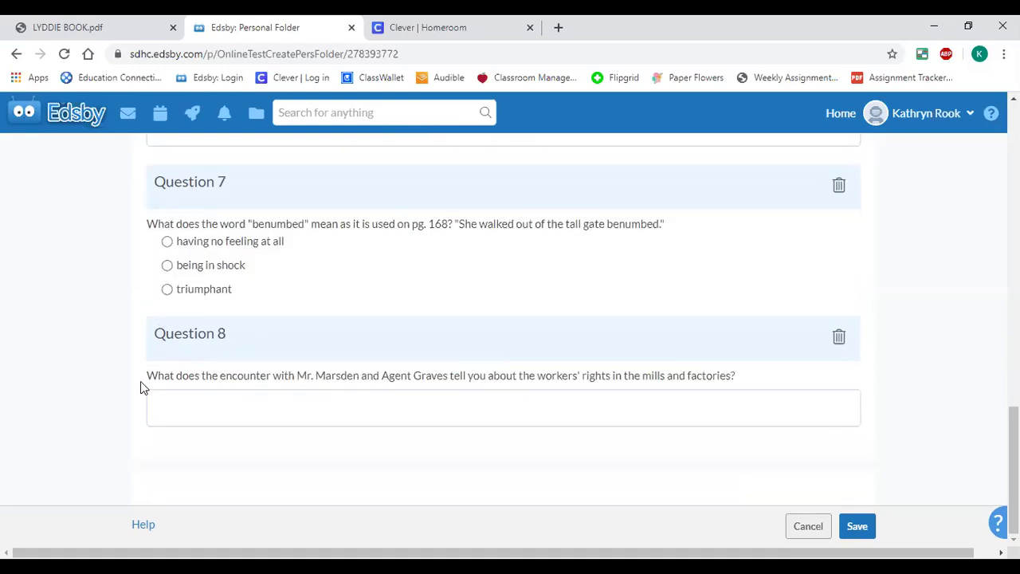
left_click_drag(146, 379, 758, 380)
left_click(732, 404)
type("This tells me that the workers...")
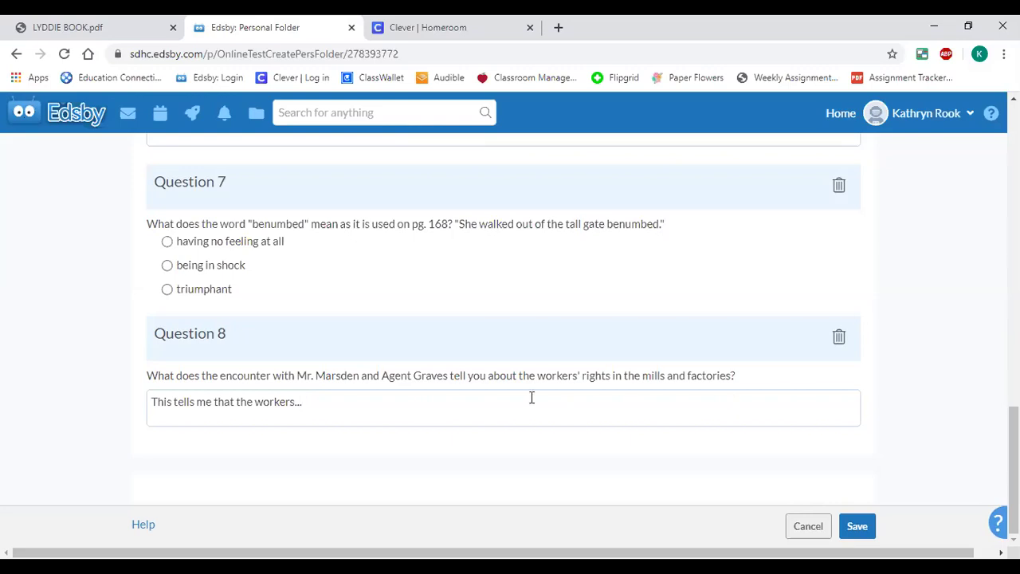
scroll(532, 397, "up", 10)
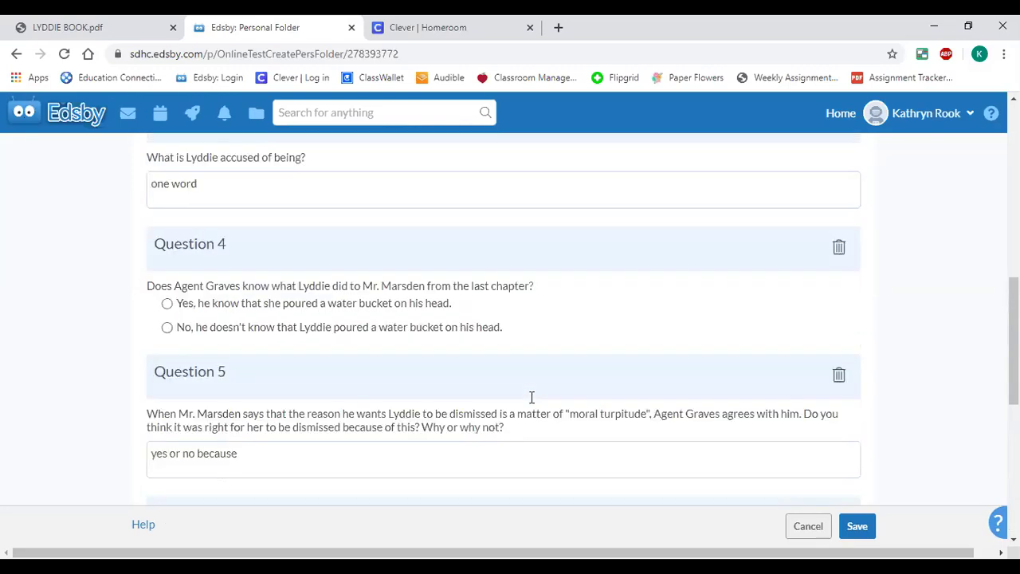
scroll(531, 397, "up", 3)
scroll(531, 399, "down", 5)
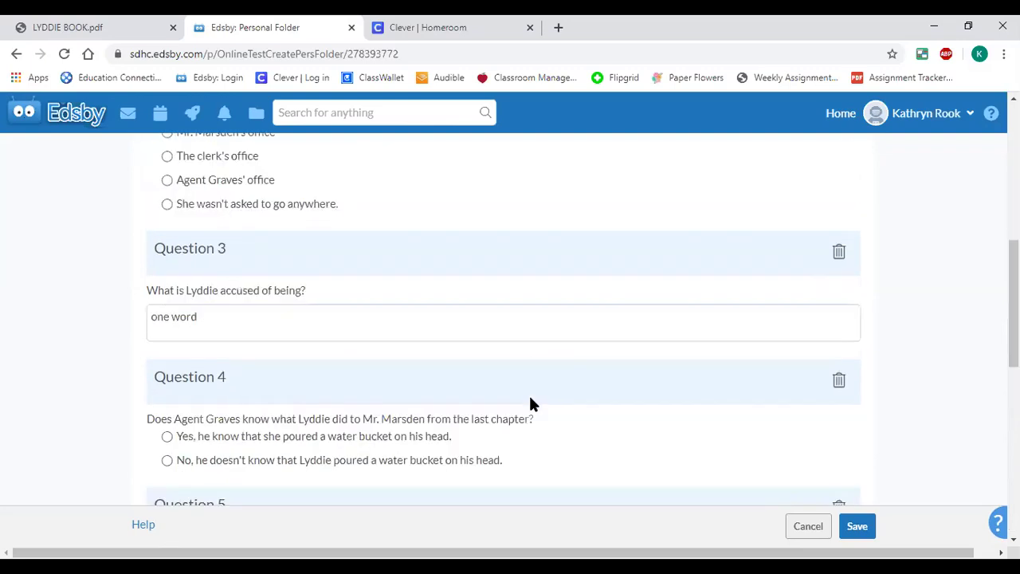
Step: Look back over the quiz's questions and sample answers and highlight the test title "Chapter 21 Comprehension Questions"
scroll(530, 403, "down", 3)
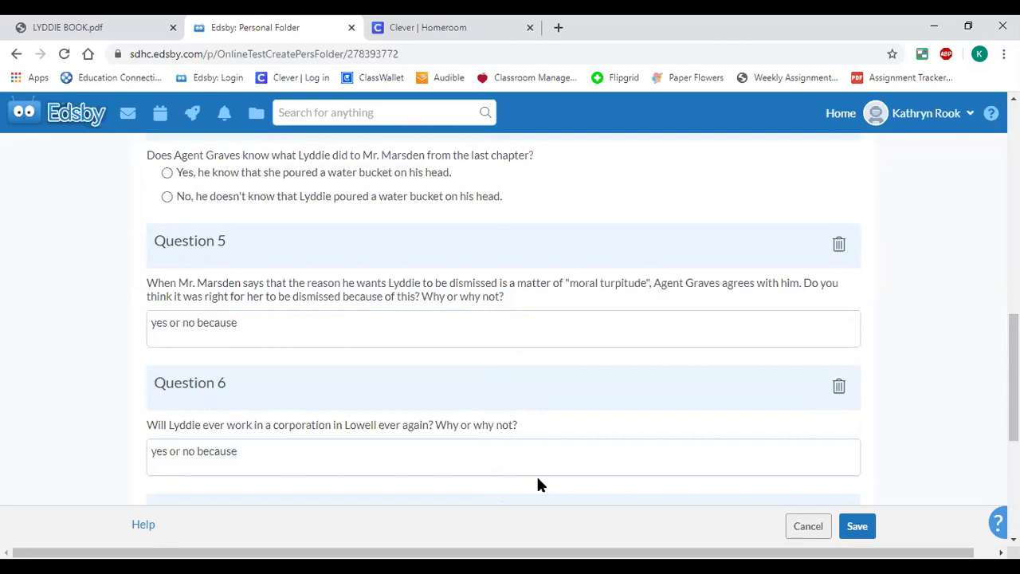
scroll(539, 484, "up", 10)
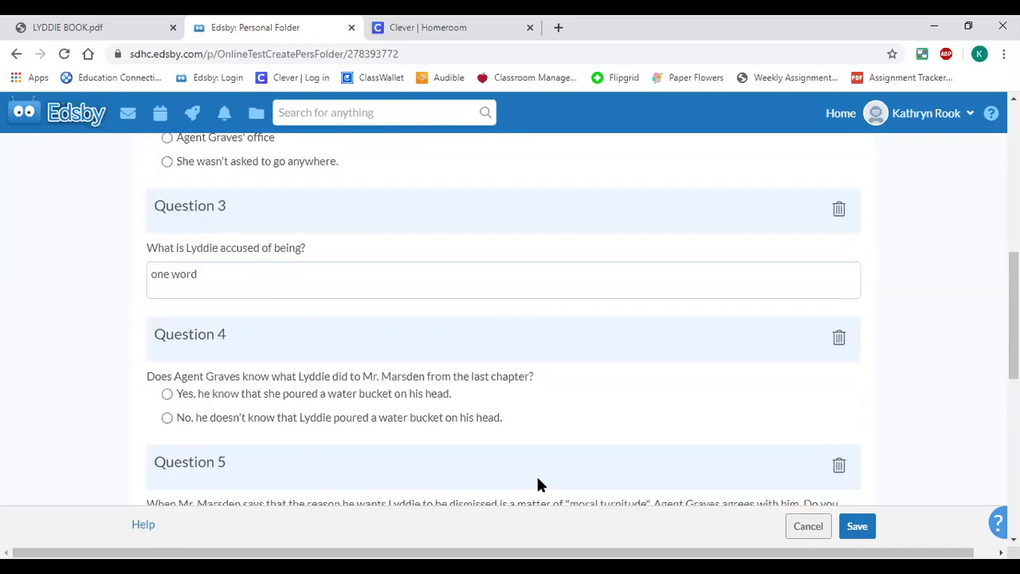
left_click_drag(349, 179, 110, 197)
left_click(390, 292)
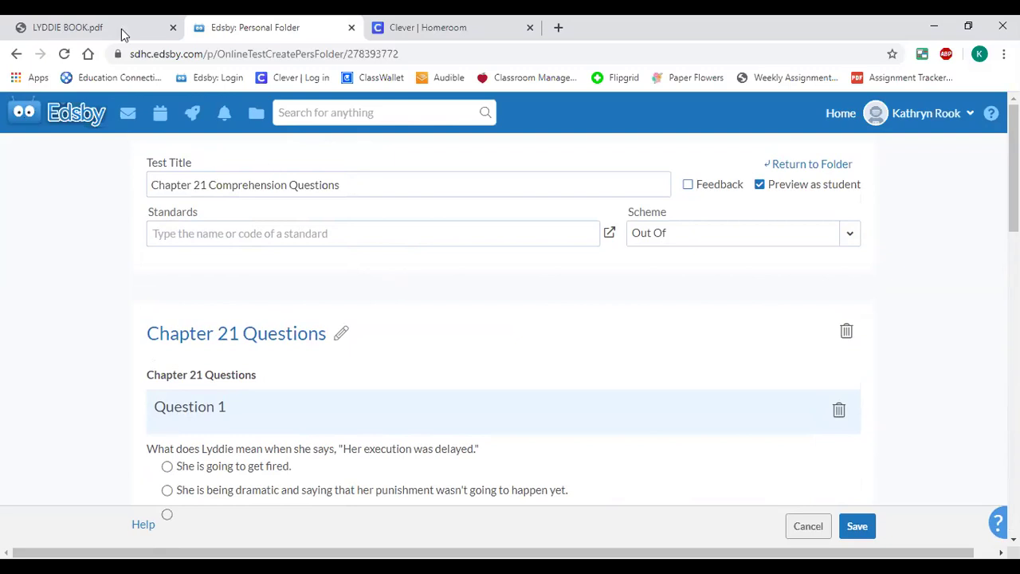
Step: Leave the quiz preview for the home page and open the 1st Period Reading class
left_click(60, 128)
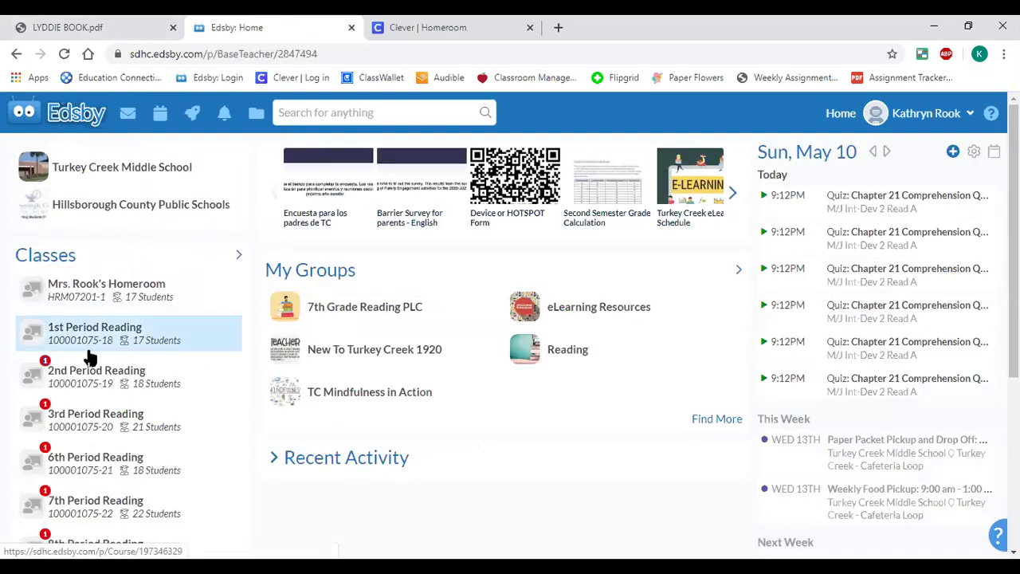
left_click(90, 351)
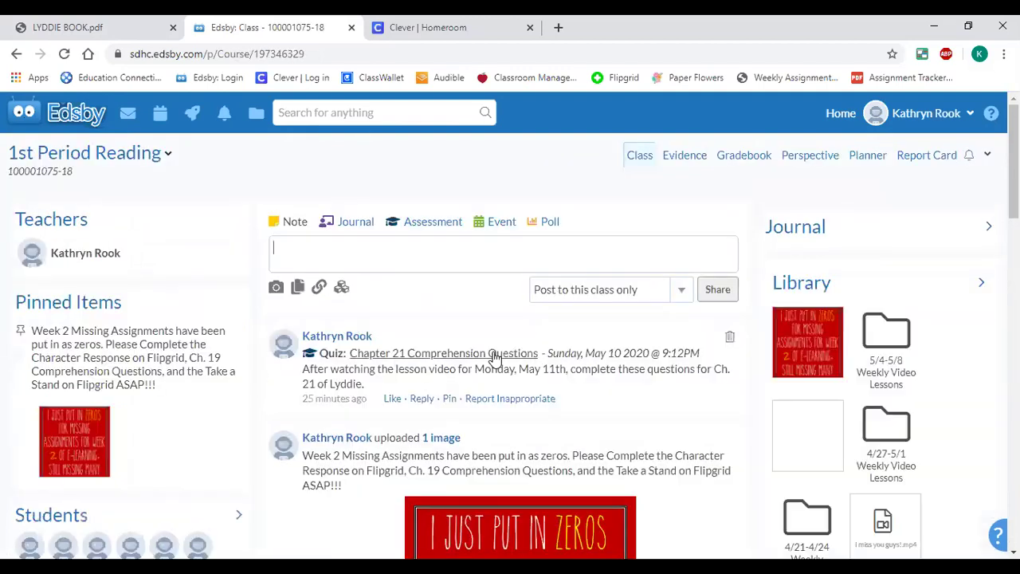
Step: Examine the Week 2 missing assignments post in the class feed and open the class Library
scroll(494, 359, "down", 3)
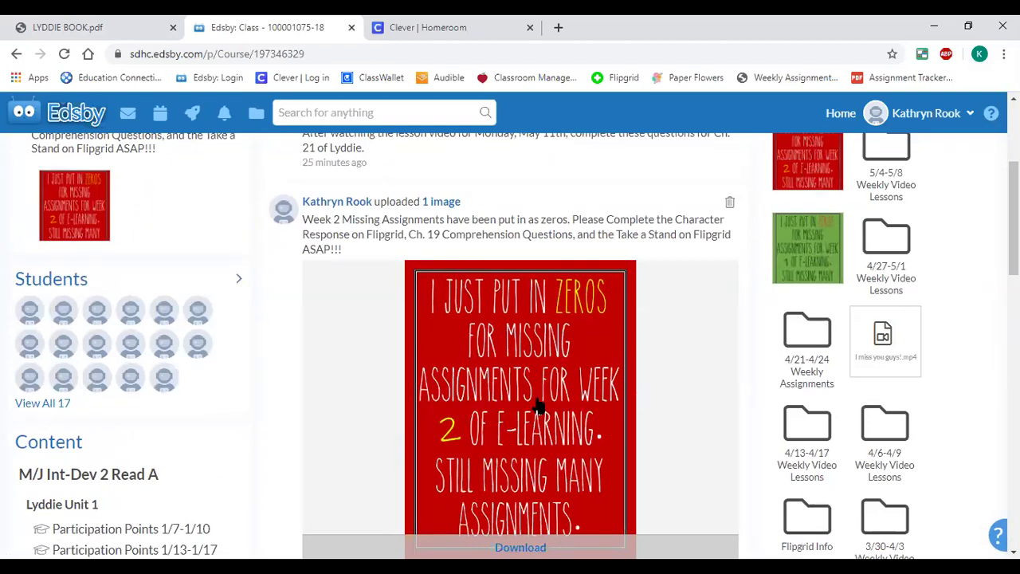
scroll(570, 433, "down", 1)
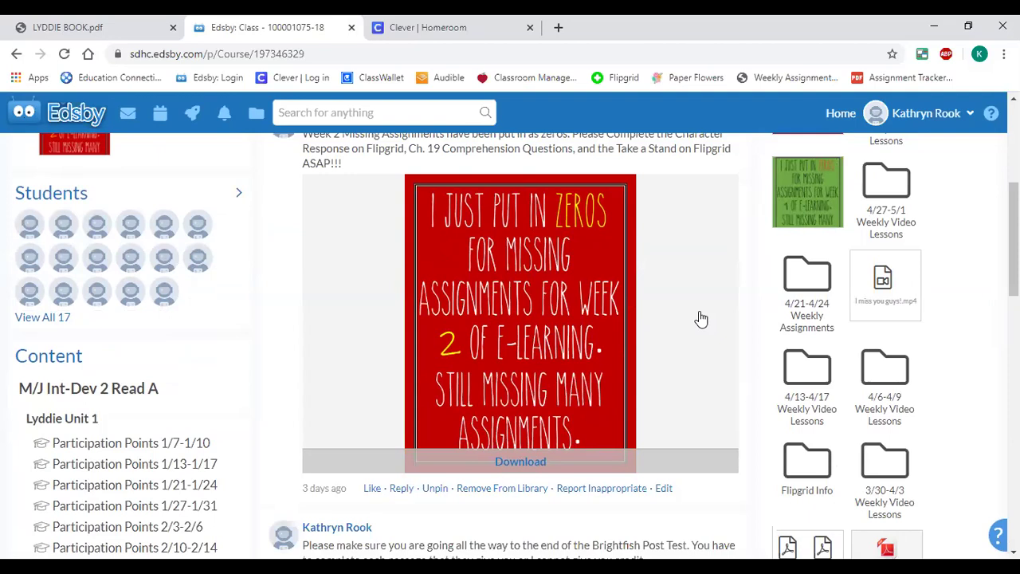
scroll(927, 385, "up", 3)
left_click(797, 245)
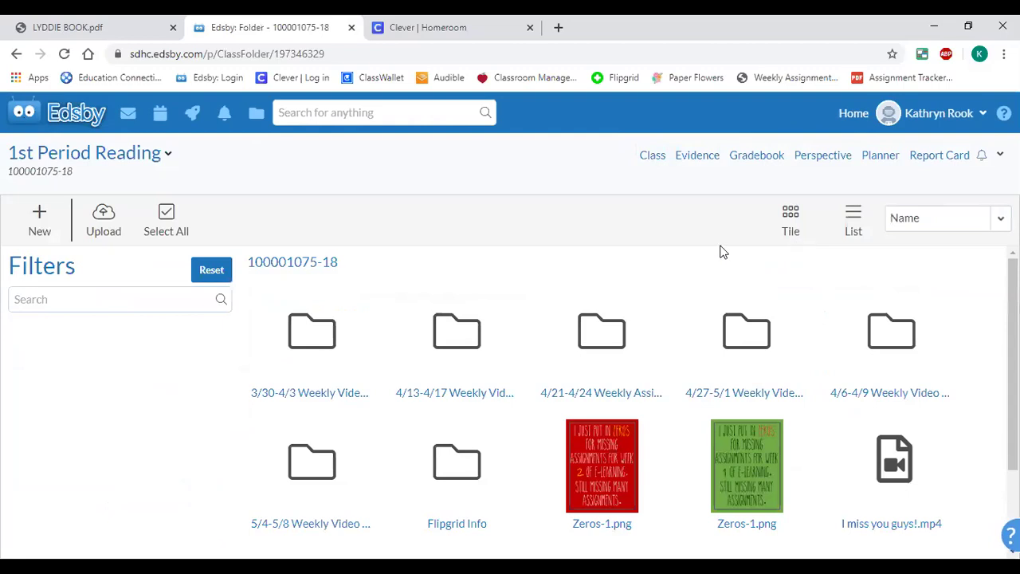